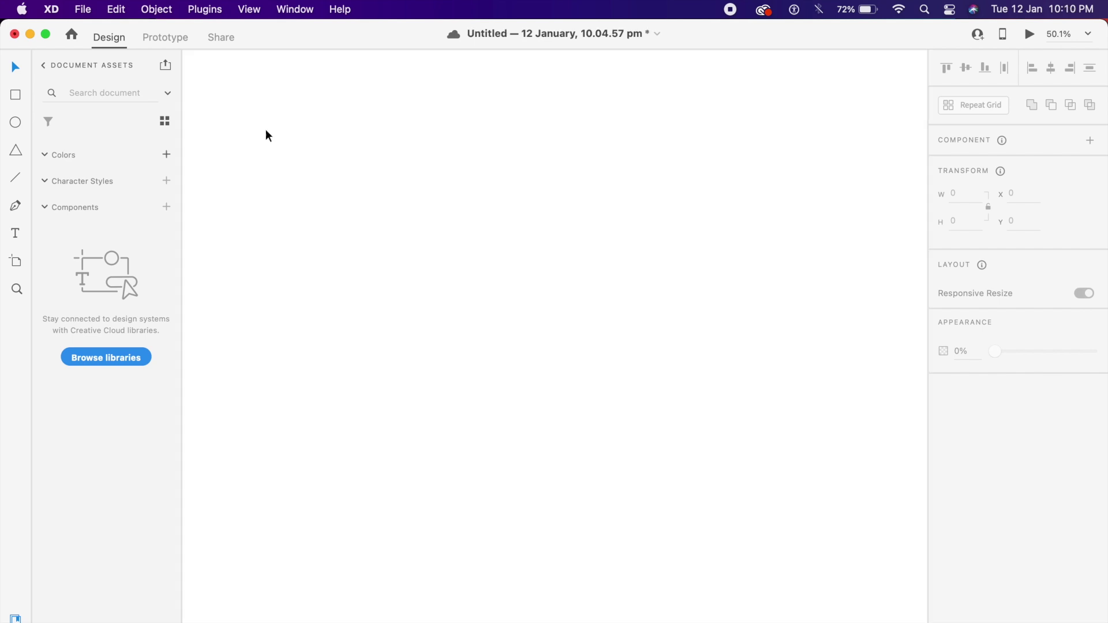
Add an iPhone X, XS, 11 Pro artboard to the blank document
{"action": "key", "text": "a"}
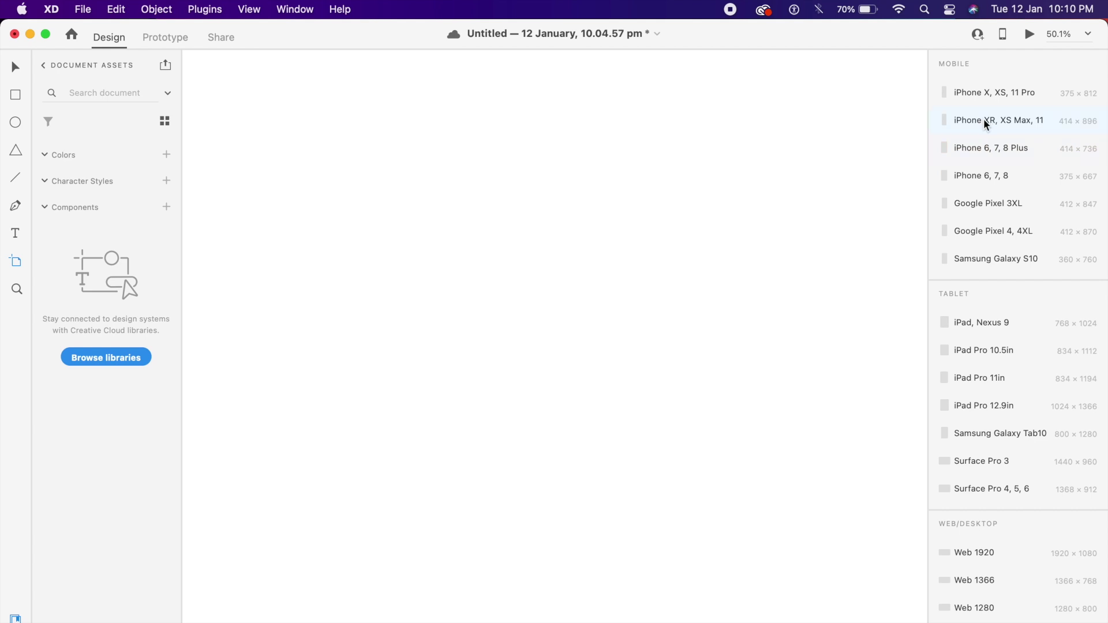
{"action": "left_click", "coordinate": [1004, 95]}
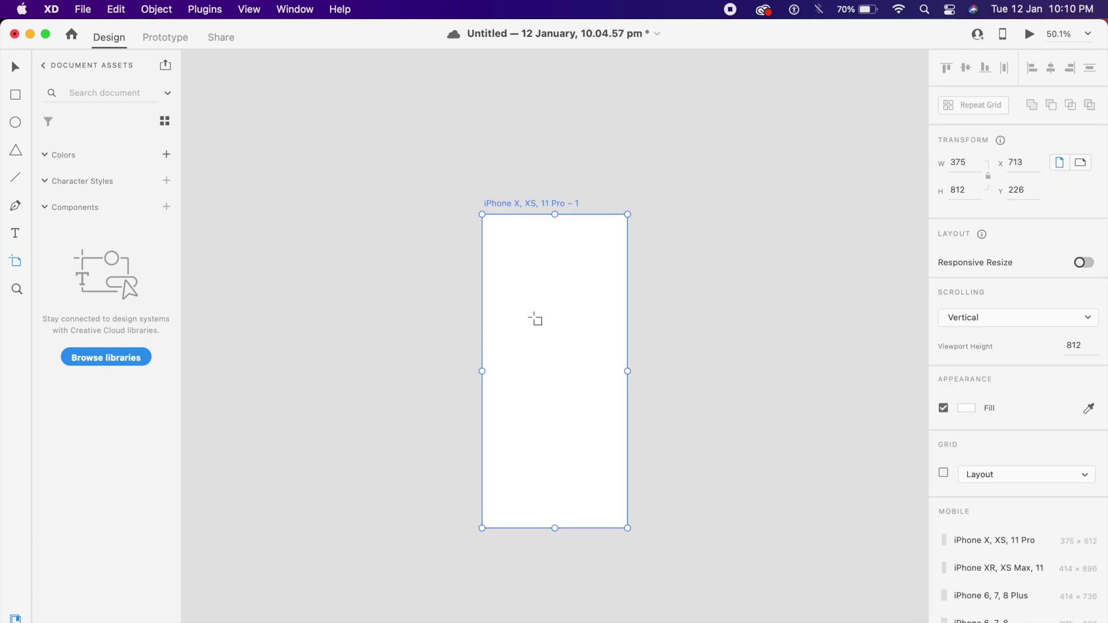
{"action": "key", "text": "Escape"}
{"action": "key", "text": "v"}
{"action": "scroll", "coordinate": [535, 318], "scroll_direction": "up", "scroll_amount": 3}
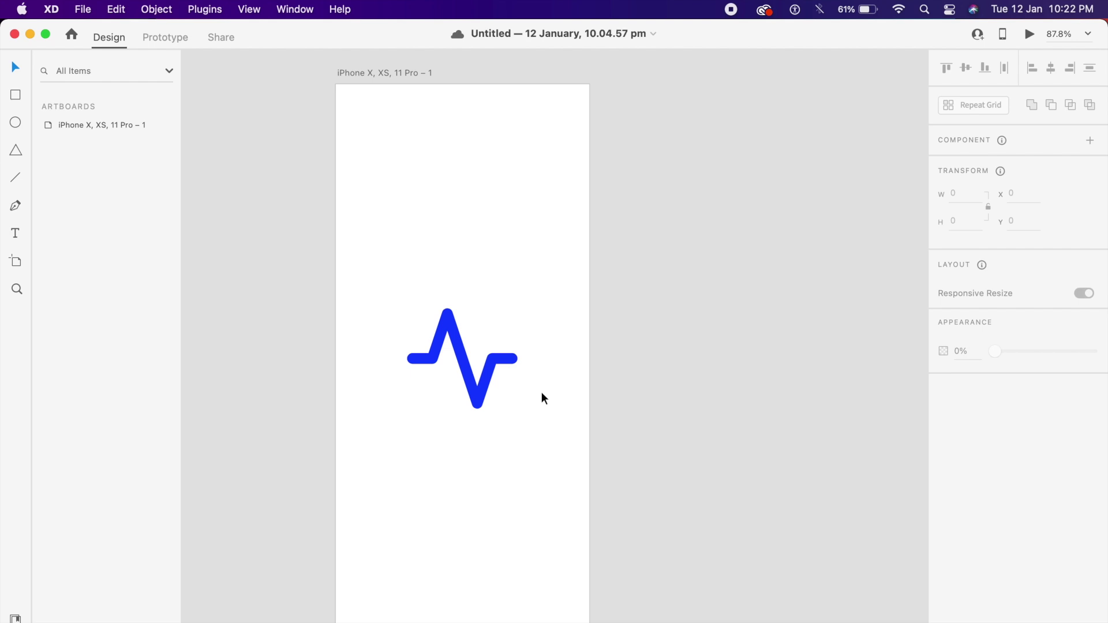
Browse the Feather icon library in Chrome, then return to Adobe XD with the activity icon selected
{"action": "left_click", "coordinate": [443, 322]}
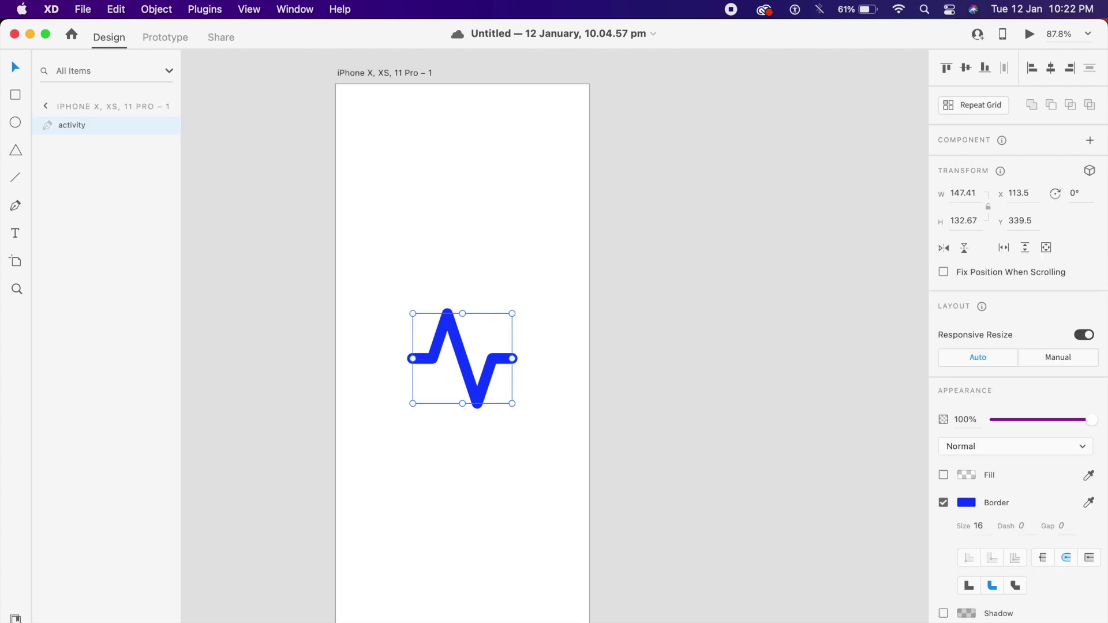
{"action": "left_click", "coordinate": [542, 613]}
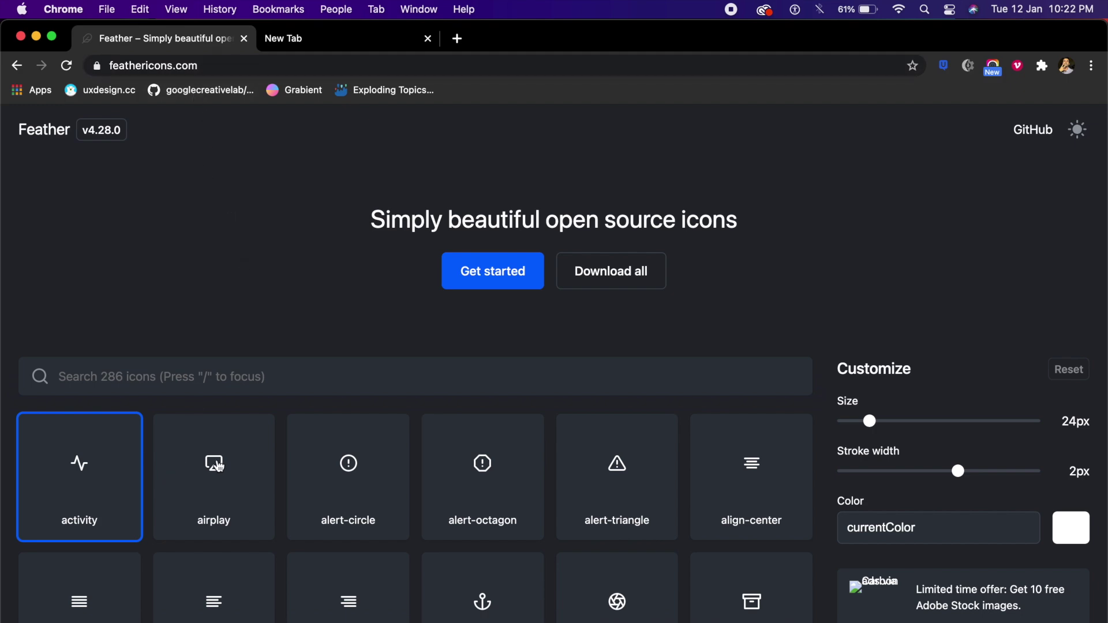
{"action": "scroll", "coordinate": [411, 512], "scroll_direction": "down", "scroll_amount": 6}
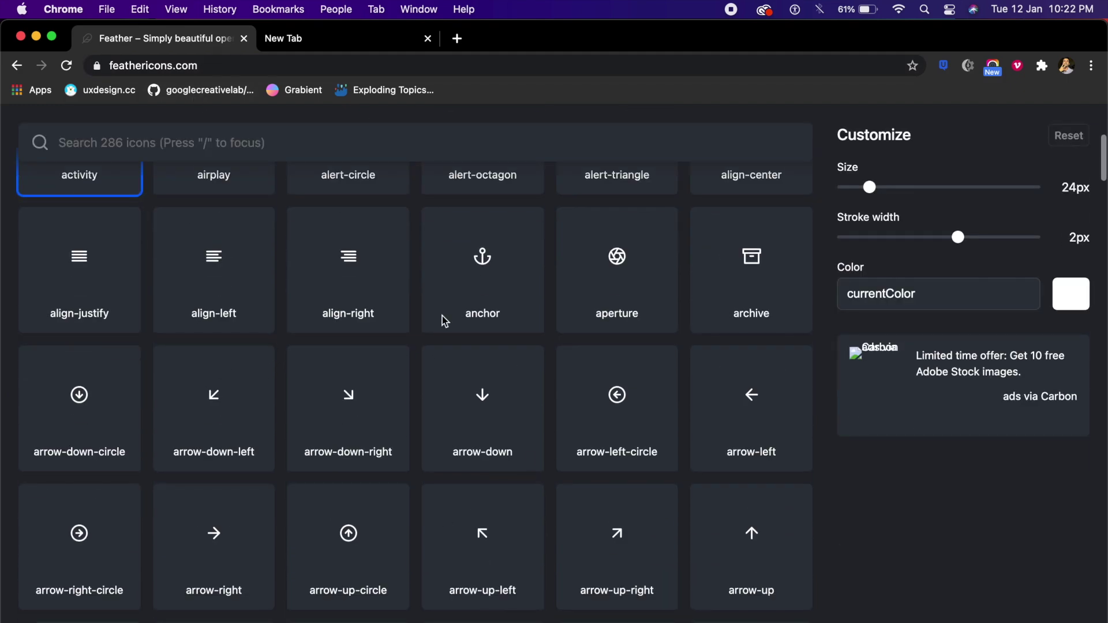
{"action": "scroll", "coordinate": [167, 289], "scroll_direction": "up", "scroll_amount": 1}
{"action": "mouse_move", "coordinate": [557, 620]}
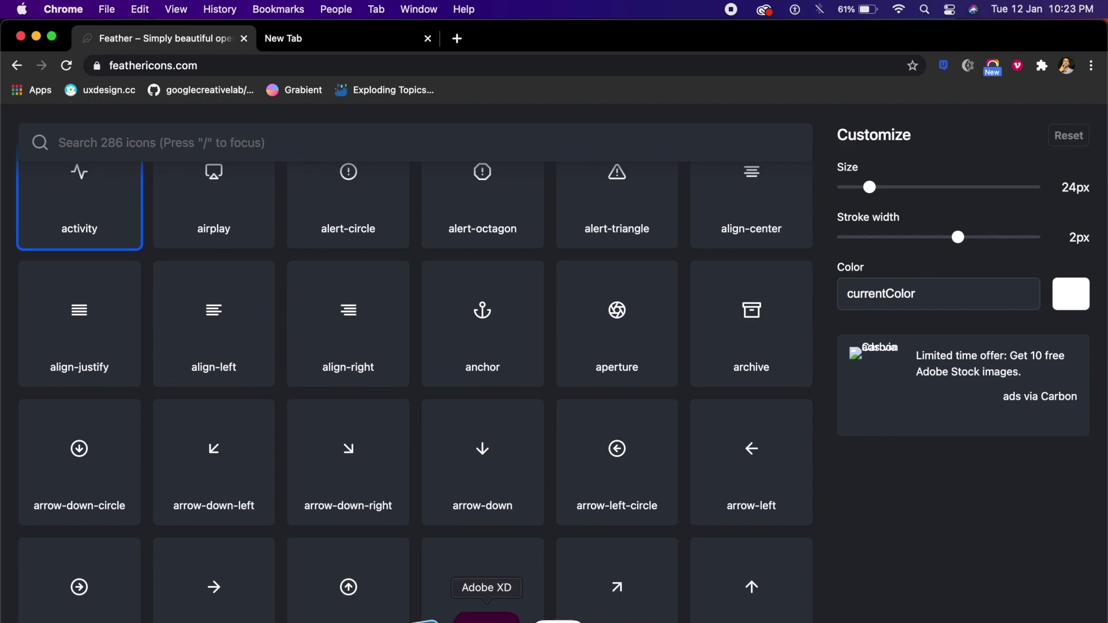
{"action": "left_click", "coordinate": [487, 618]}
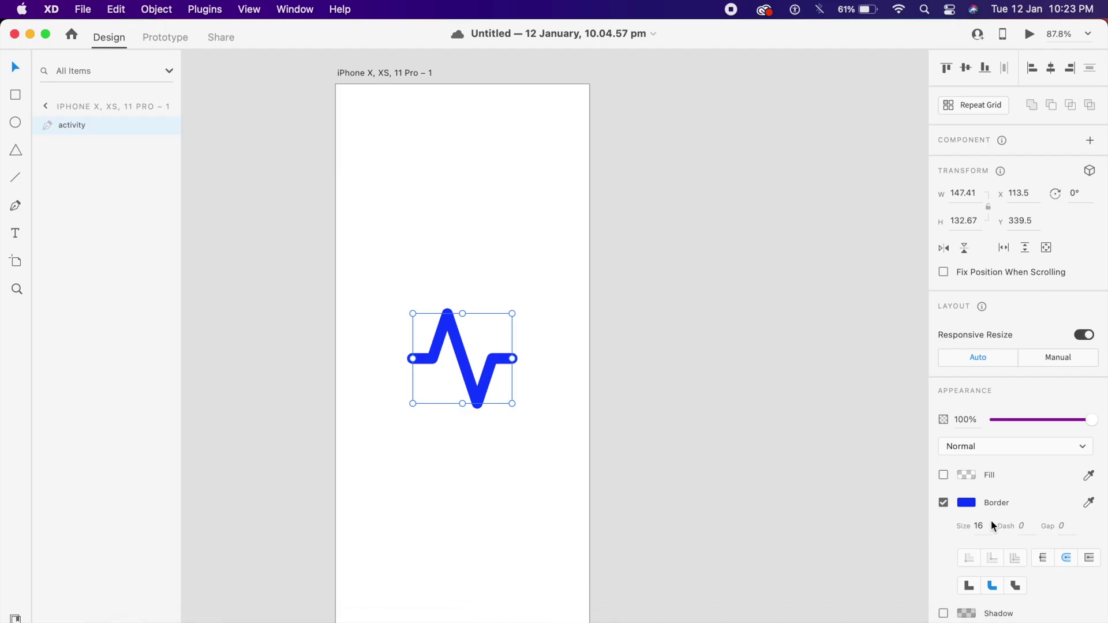
Set the activity icon's border dash to 500 and its gap to 100
{"action": "left_click", "coordinate": [1024, 526]}
{"action": "type", "text": "500"}
{"action": "key", "text": "Return"}
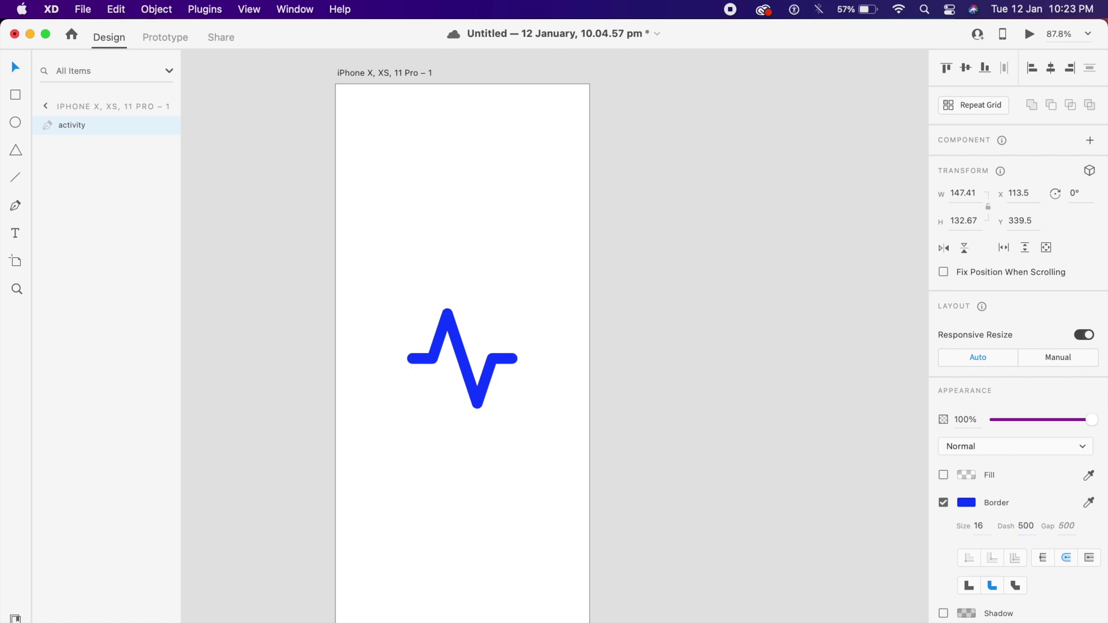
{"action": "left_click", "coordinate": [1071, 527]}
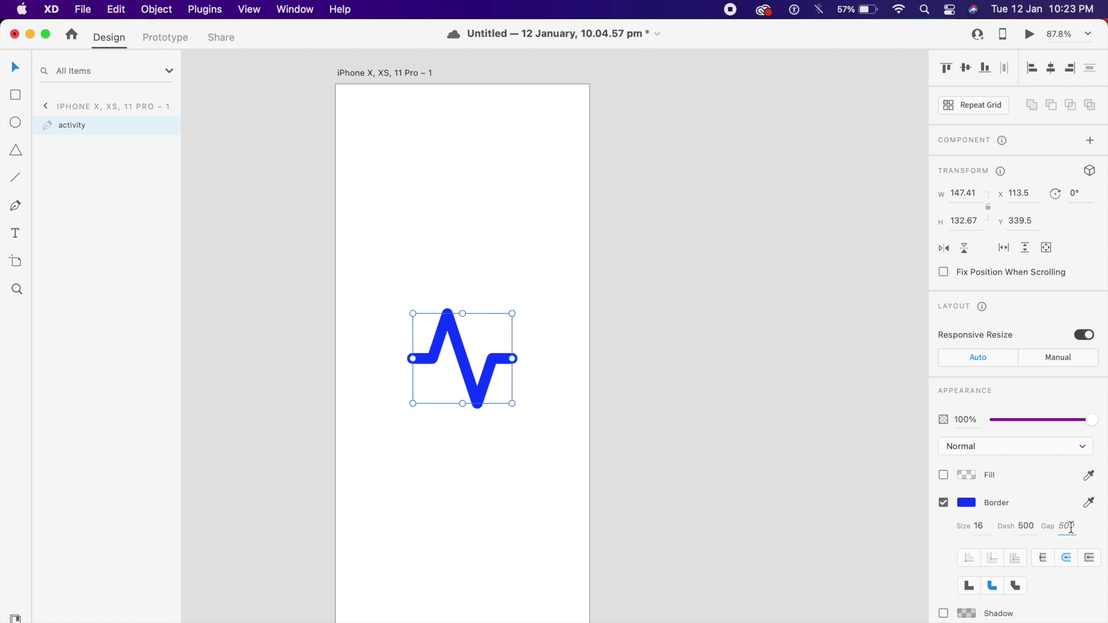
{"action": "type", "text": "100"}
{"action": "key", "text": "Return"}
Duplicate the artboard and set the copied icon's border dash, trying 5 before changing it to 10
{"action": "left_click", "coordinate": [412, 74]}
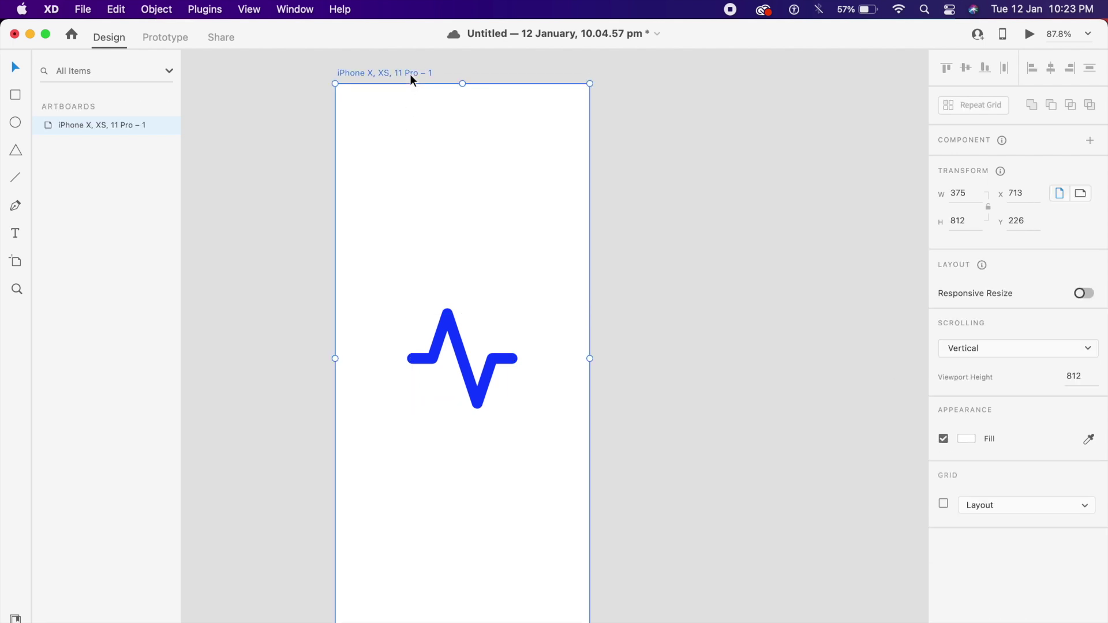
{"action": "key", "text": "super+d"}
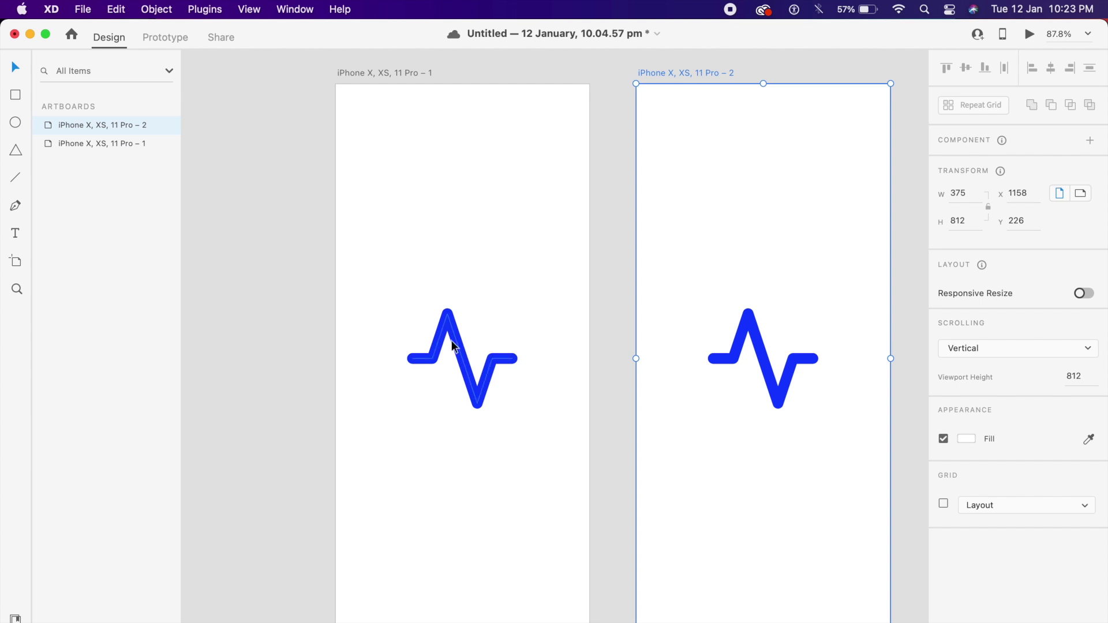
{"action": "left_click", "coordinate": [741, 349]}
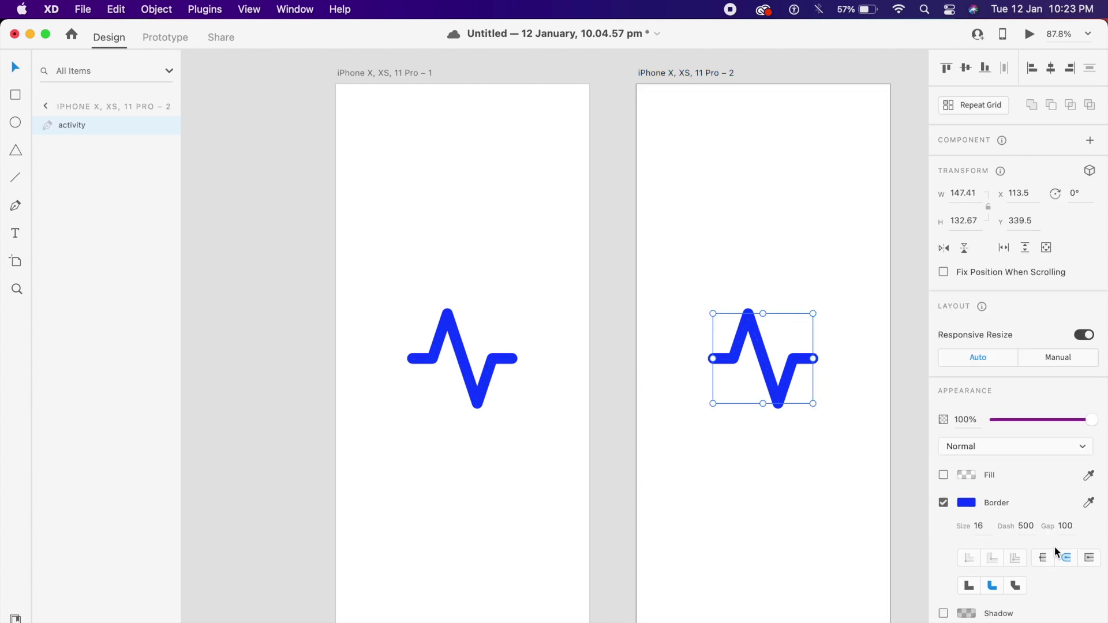
{"action": "left_click", "coordinate": [1027, 526]}
{"action": "type", "text": "5"}
{"action": "key", "text": "Return"}
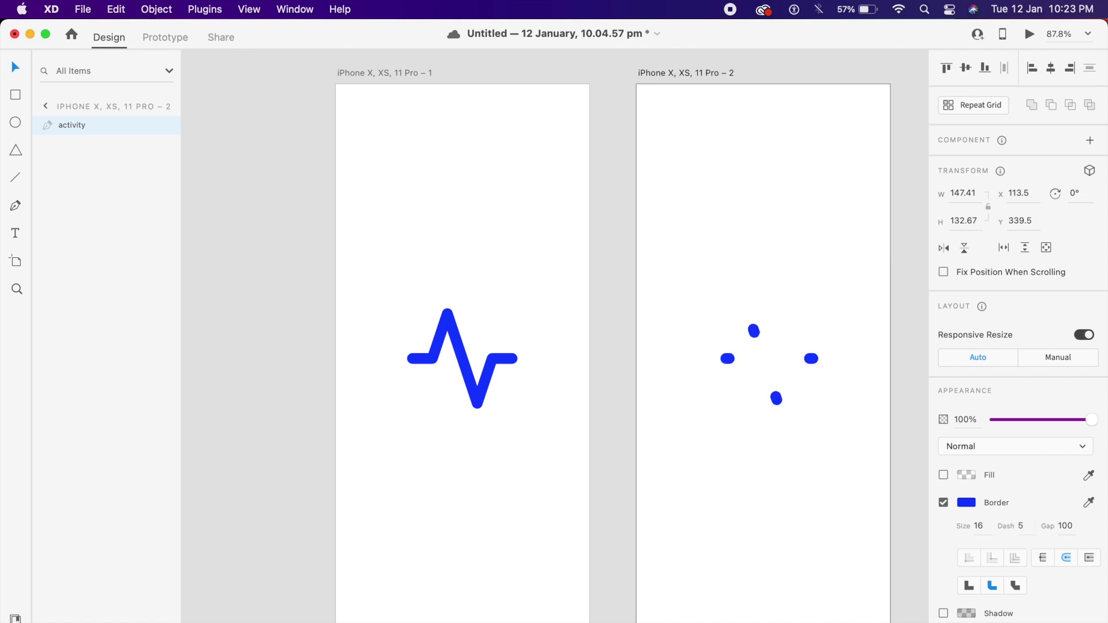
{"action": "type", "text": "10"}
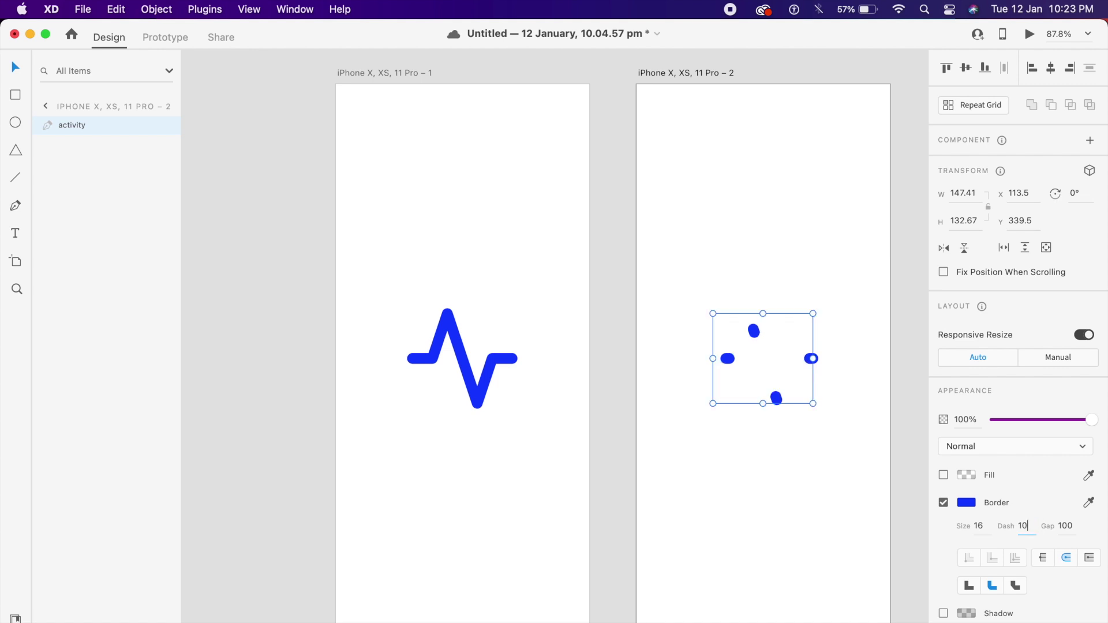
Try a border gap of 400 on the second artboard's icon, and settle on a gap of 200
{"action": "left_click", "coordinate": [1064, 526]}
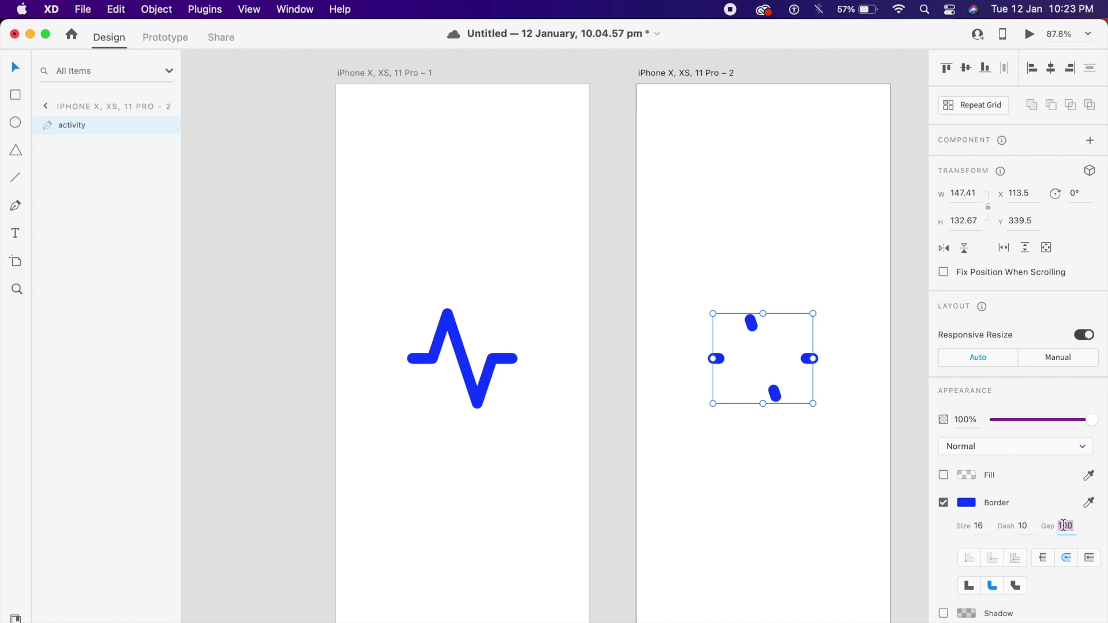
{"action": "type", "text": "400"}
{"action": "key", "text": "Return"}
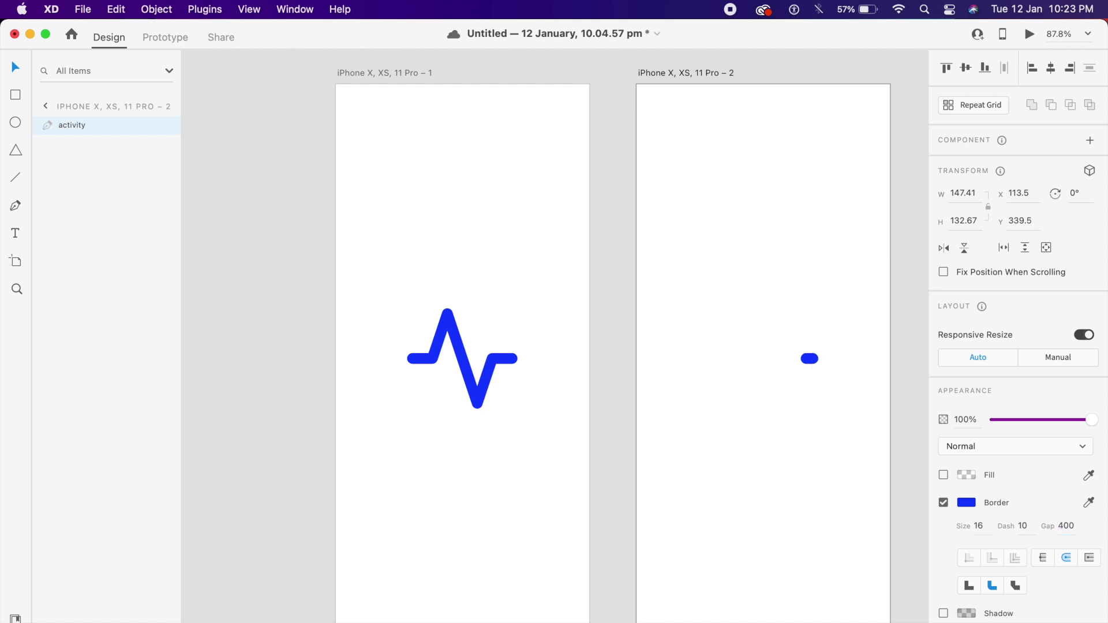
{"action": "left_click", "coordinate": [1070, 526]}
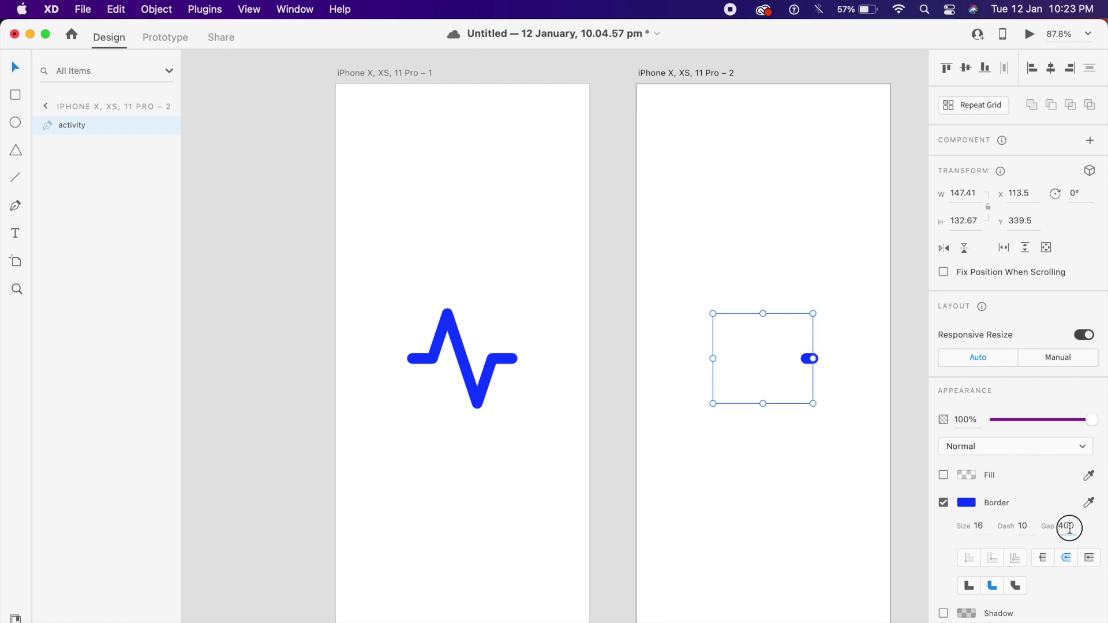
{"action": "type", "text": "200"}
{"action": "key", "text": "Return"}
Prototype a Tap-triggered Auto-Animate transition from the second artboard to the first, with Ease In-Out and a 1 s duration
{"action": "left_click", "coordinate": [712, 77]}
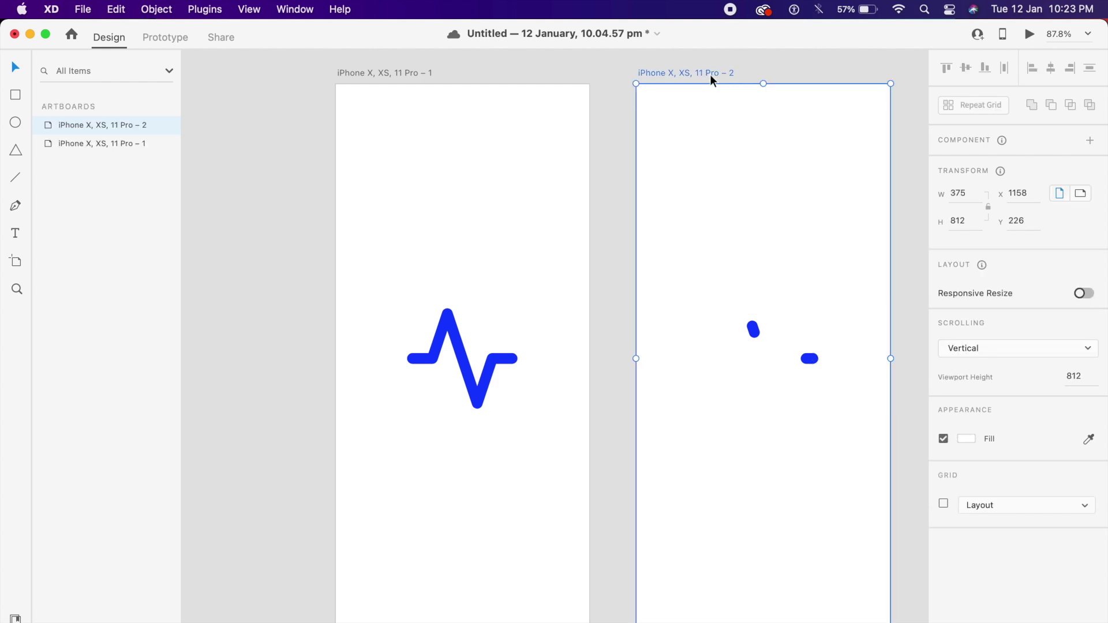
{"action": "left_click", "coordinate": [179, 38]}
{"action": "left_click_drag", "start_coordinate": [889, 344], "coordinate": [500, 233]}
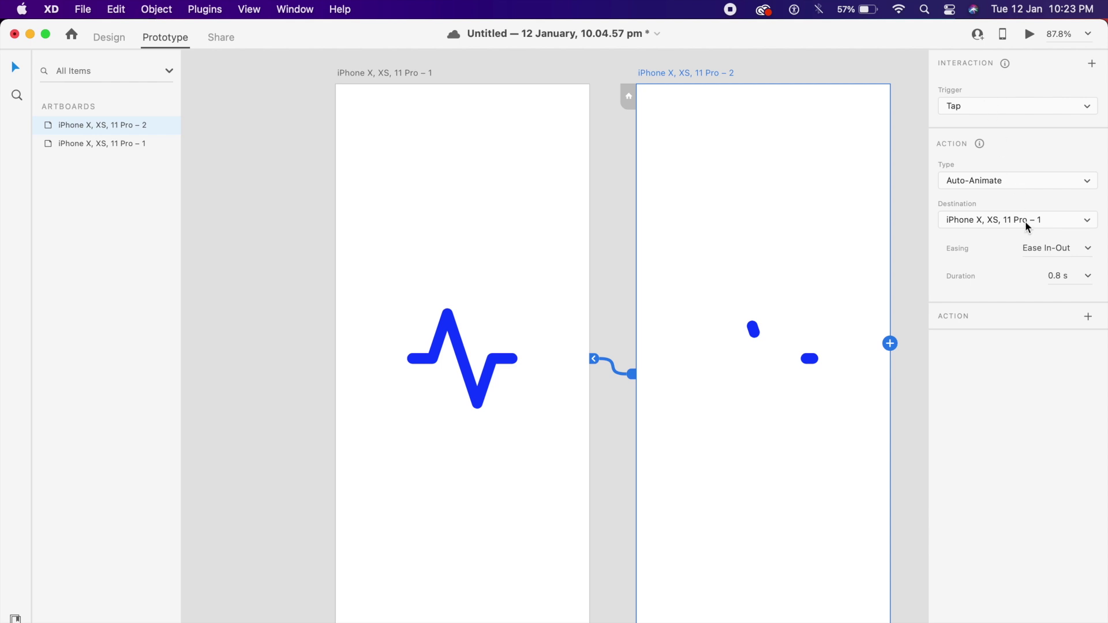
{"action": "left_click", "coordinate": [1088, 277]}
{"action": "left_click", "coordinate": [1068, 343]}
Play the icon transition in the prototype preview and close the preview window
{"action": "left_click", "coordinate": [1030, 34]}
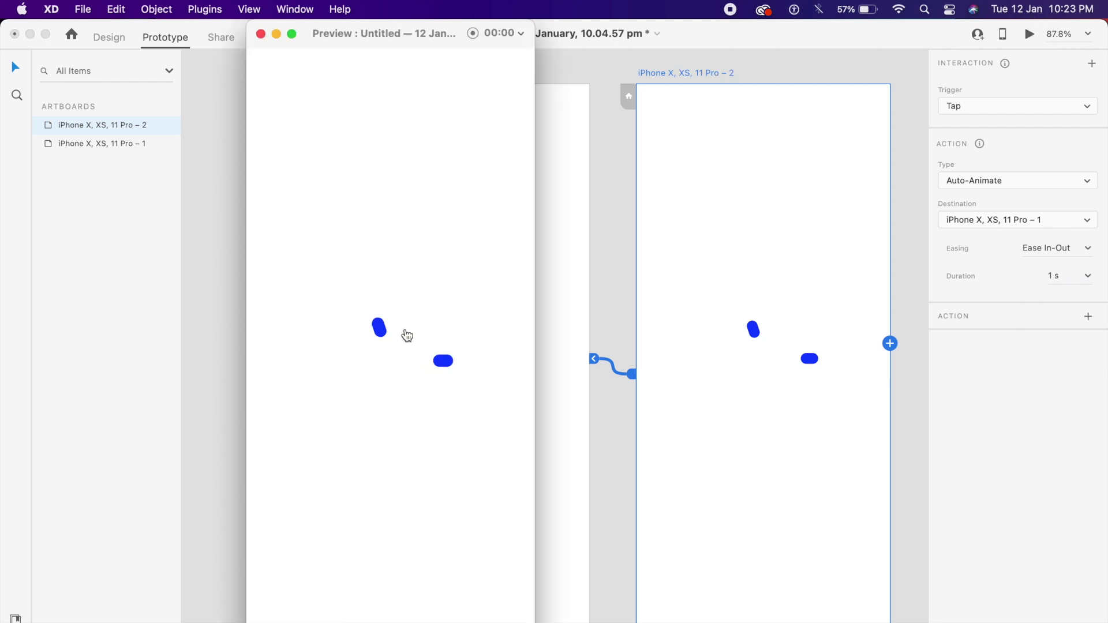
{"action": "left_click", "coordinate": [439, 370]}
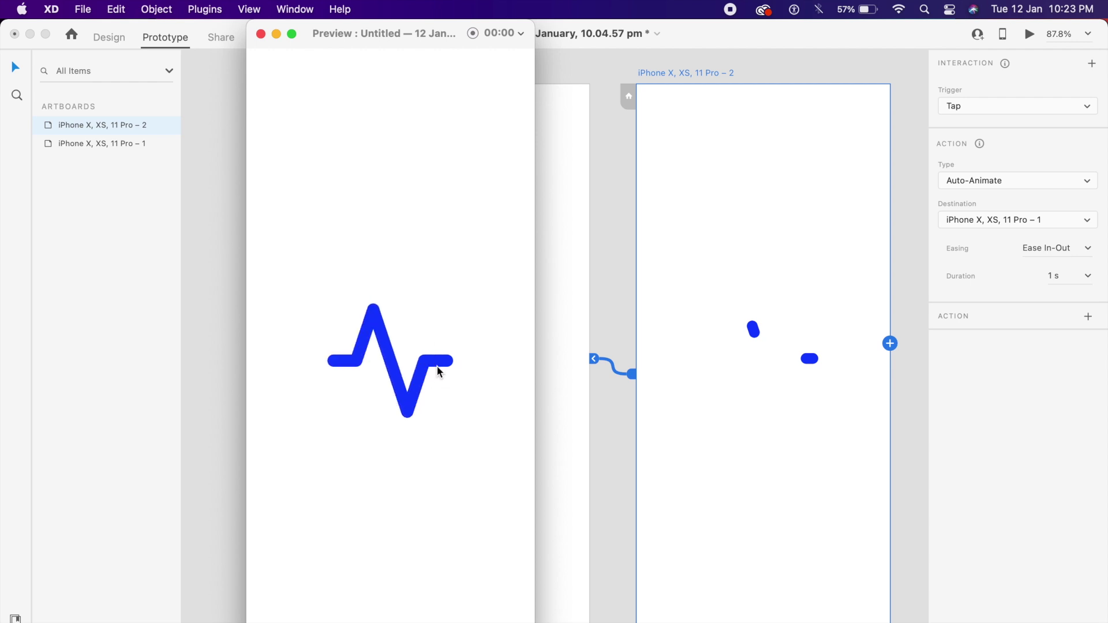
{"action": "left_click", "coordinate": [260, 34]}
Set the duration of the Auto-Animate transition to 4 s
{"action": "left_click", "coordinate": [1058, 249]}
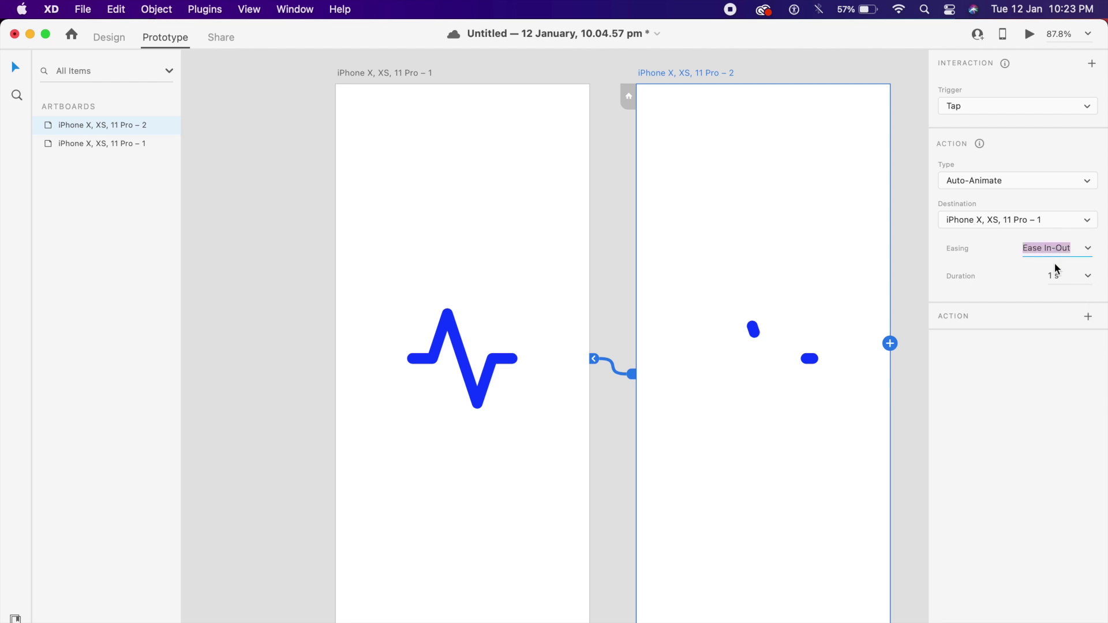
{"action": "left_click", "coordinate": [1065, 281]}
{"action": "type", "text": "4"}
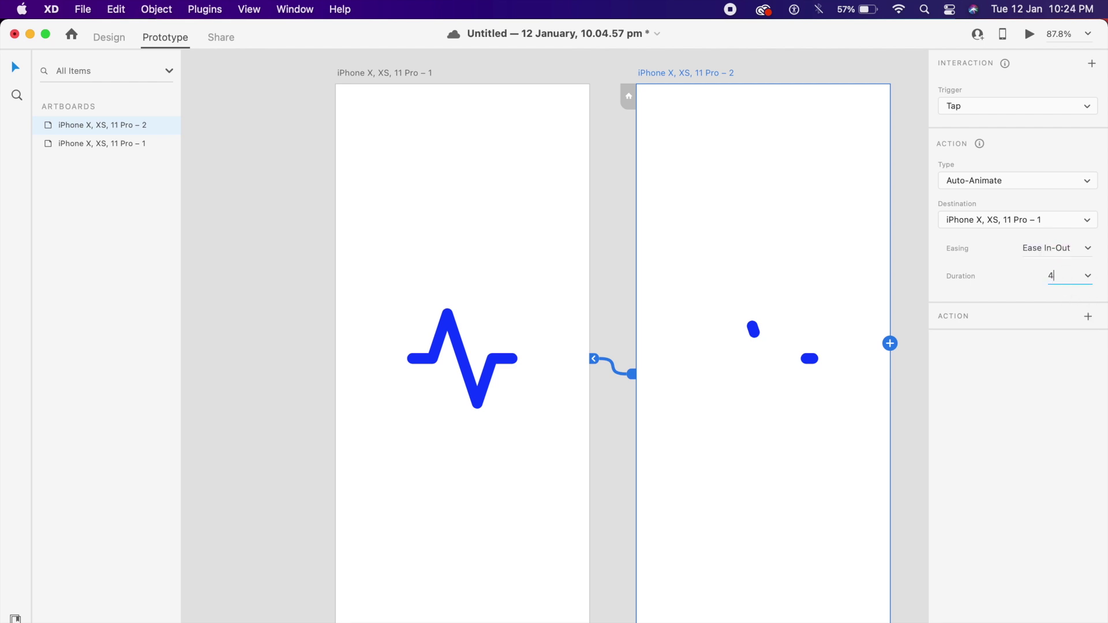
{"action": "key", "text": "Return"}
Preview the slower 4 s icon transition and close the preview window
{"action": "left_click", "coordinate": [1031, 38]}
{"action": "left_click", "coordinate": [474, 282]}
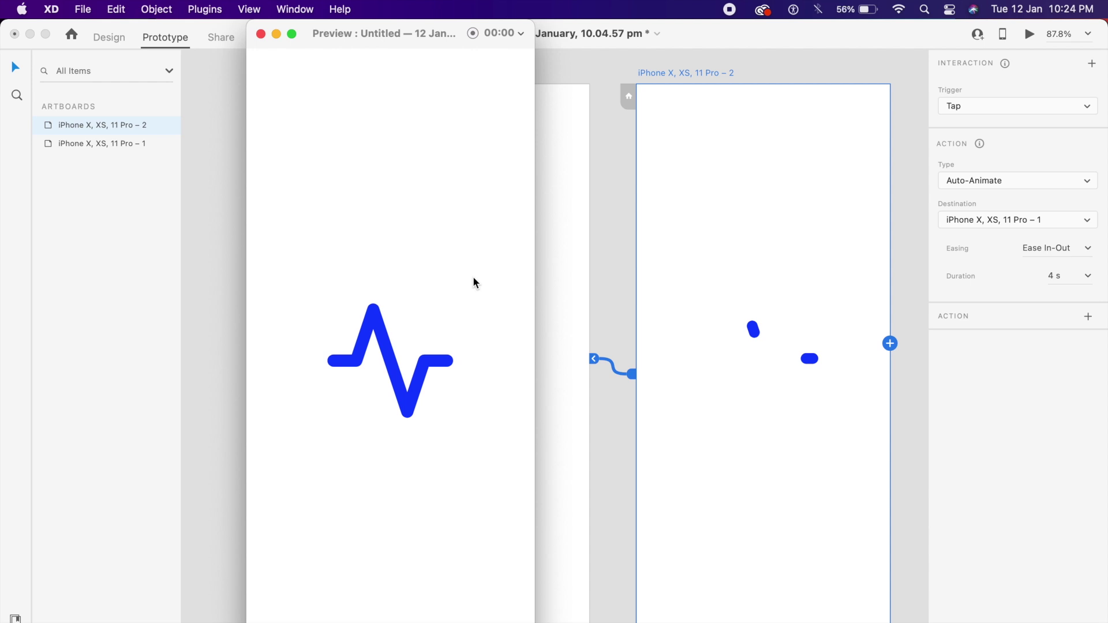
{"action": "left_click", "coordinate": [260, 34]}
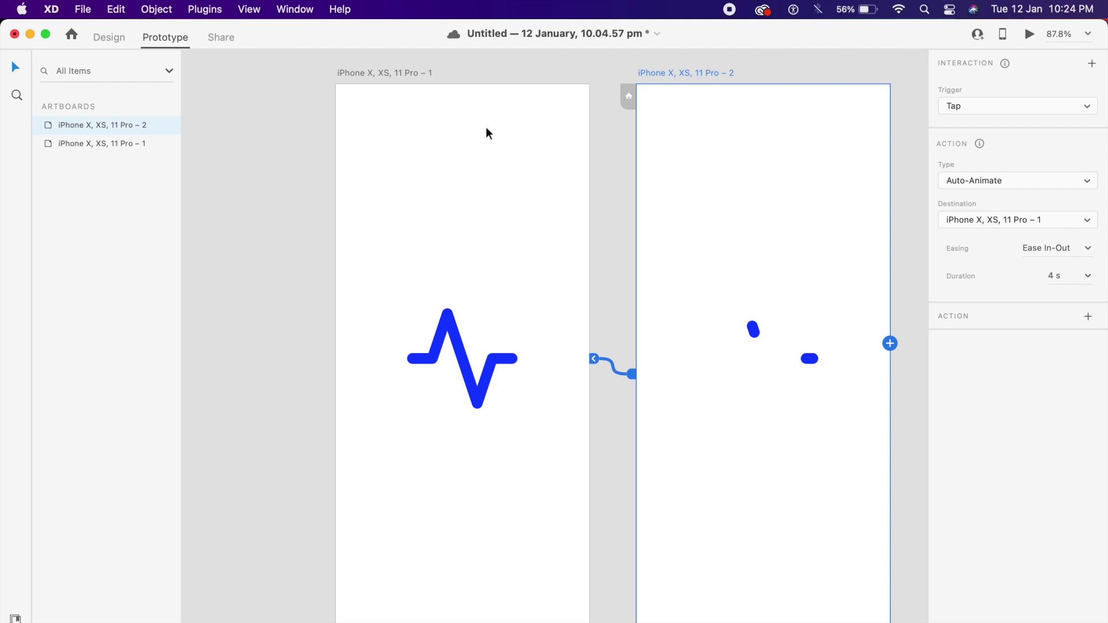
Return to Design mode and review the border dash and gap settings of the first artboard's icon
{"action": "key", "text": "super+1"}
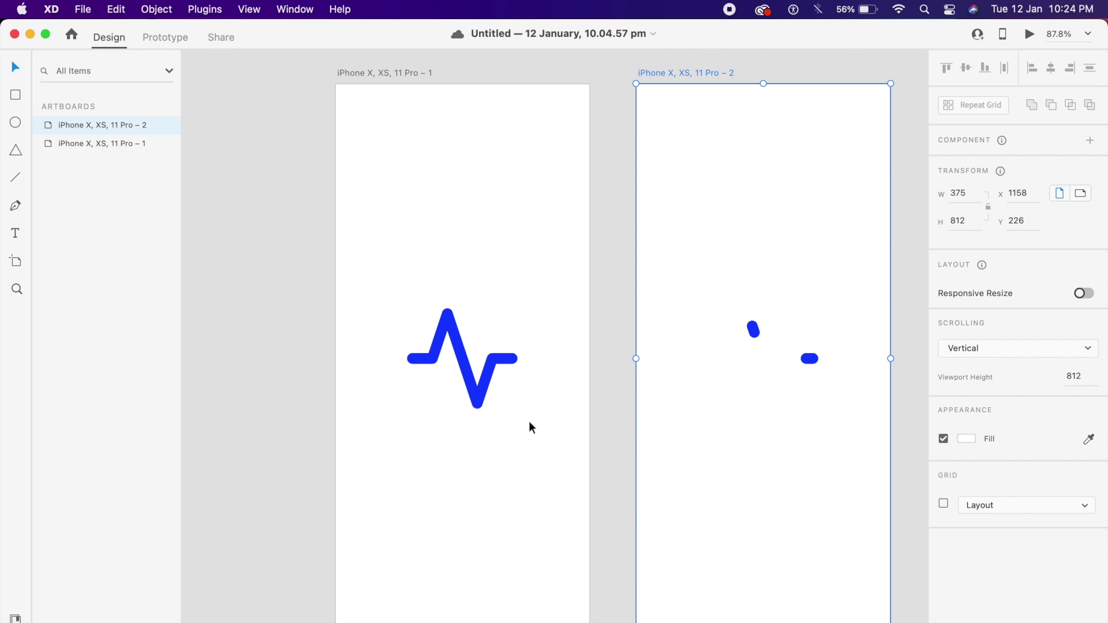
{"action": "left_click", "coordinate": [459, 346]}
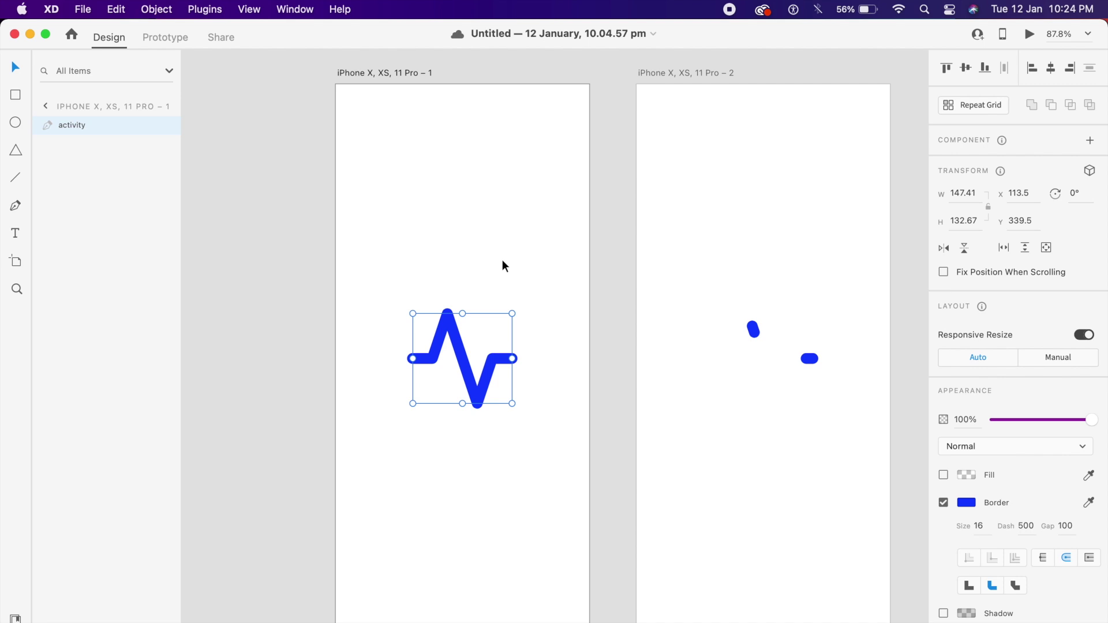
{"action": "left_click", "coordinate": [436, 219]}
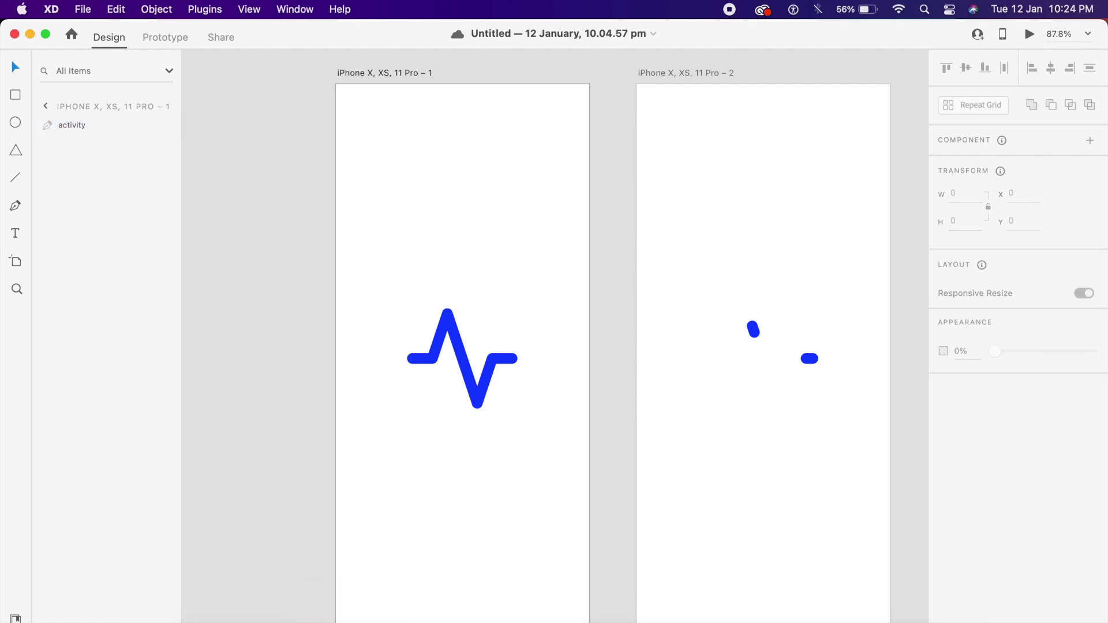
Switch to Chrome and read the CC Libraries improvements entry under XD36 on Adobe's What's New page
{"action": "left_click", "coordinate": [542, 616]}
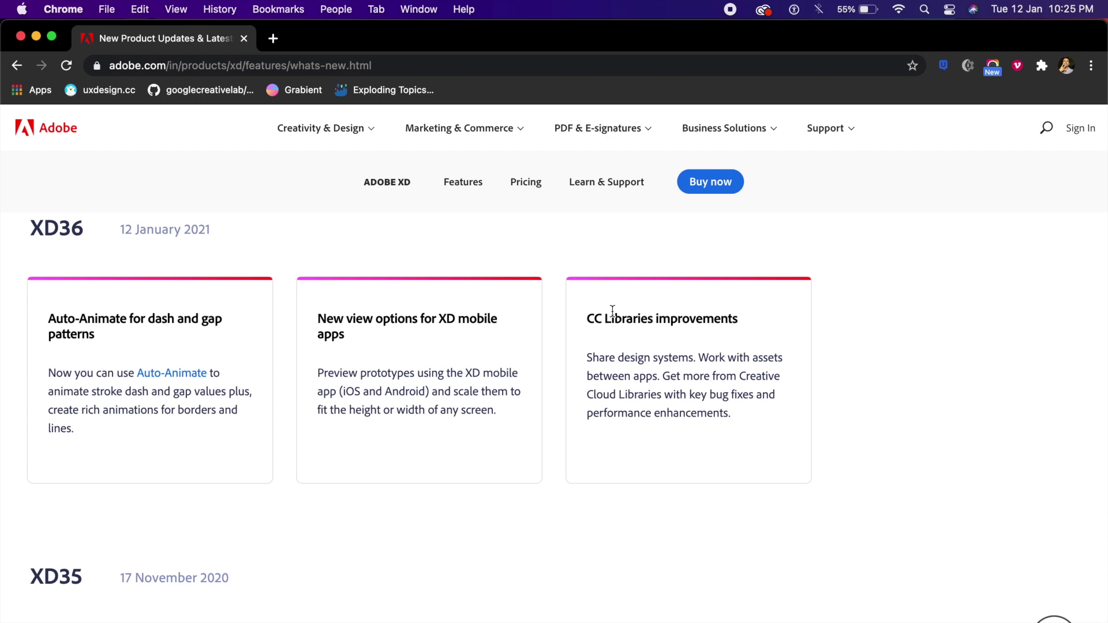
{"action": "left_click", "coordinate": [590, 361]}
{"action": "left_click_drag", "start_coordinate": [590, 361], "coordinate": [754, 419]}
{"action": "left_click", "coordinate": [754, 419]}
{"action": "left_click_drag", "start_coordinate": [584, 363], "coordinate": [753, 415]}
{"action": "left_click", "coordinate": [753, 416]}
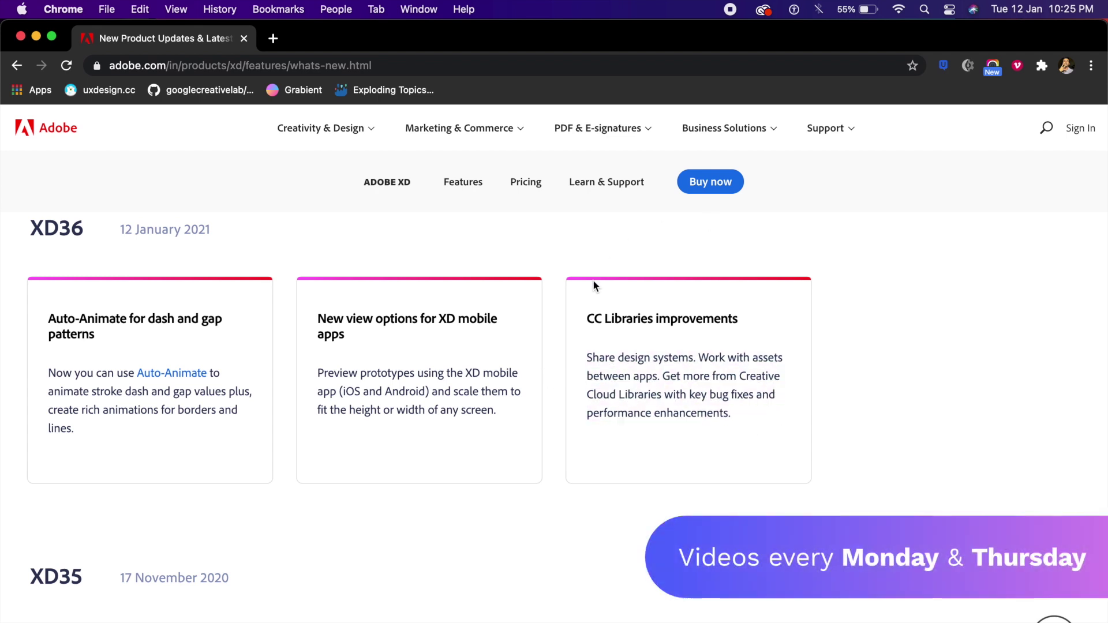
{"action": "left_click_drag", "start_coordinate": [586, 317], "coordinate": [816, 444]}
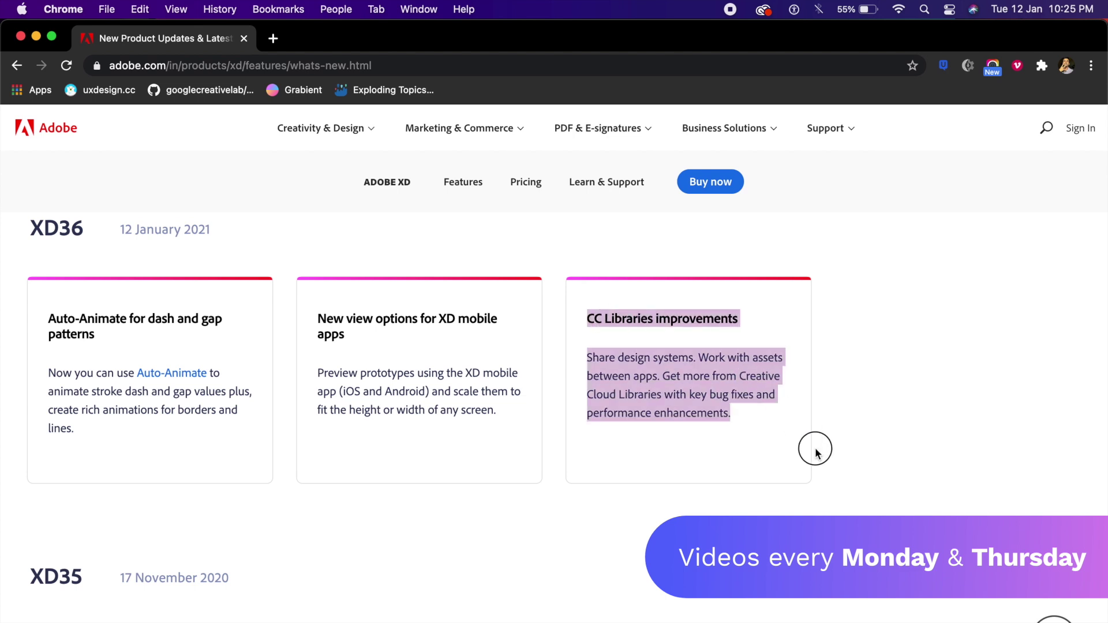
{"action": "left_click", "coordinate": [841, 434]}
{"action": "scroll", "coordinate": [840, 434], "scroll_direction": "up", "scroll_amount": 1}
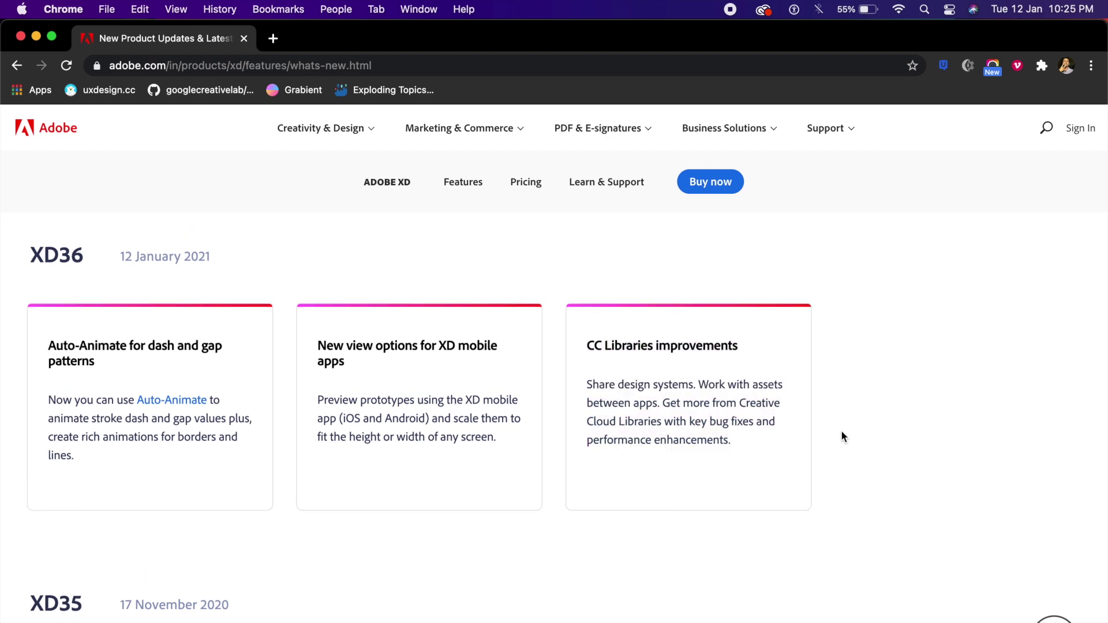